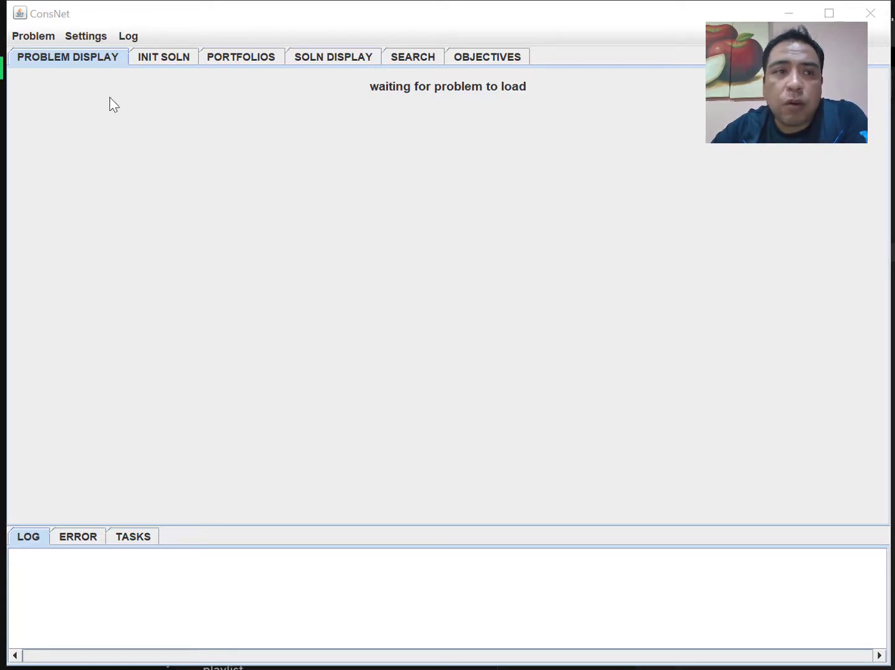
Start loading a new conservation network problem and name the project "Ejercicio PSC".
{"action": "left_click", "coordinate": [29, 37]}
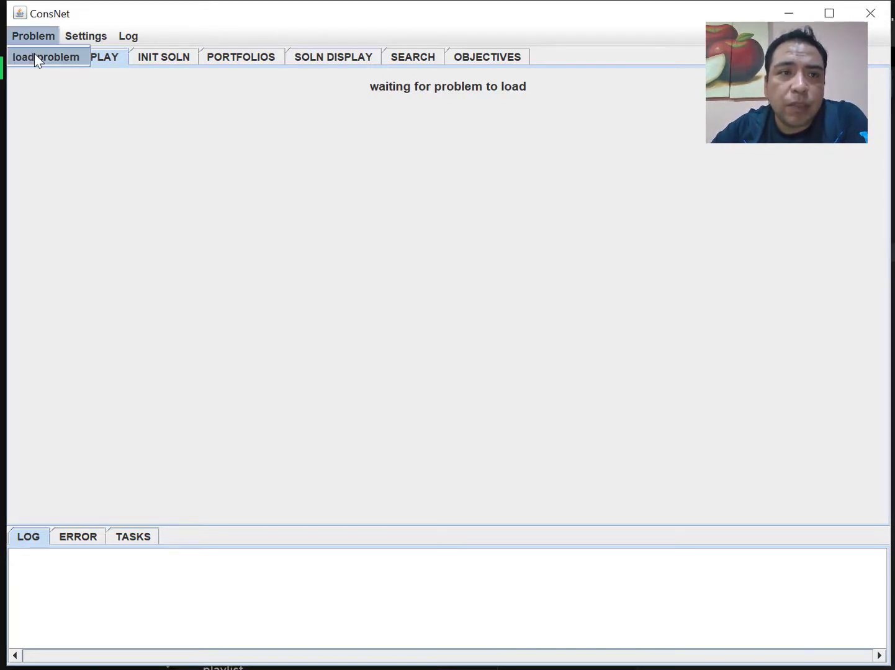
{"action": "left_click", "coordinate": [34, 56]}
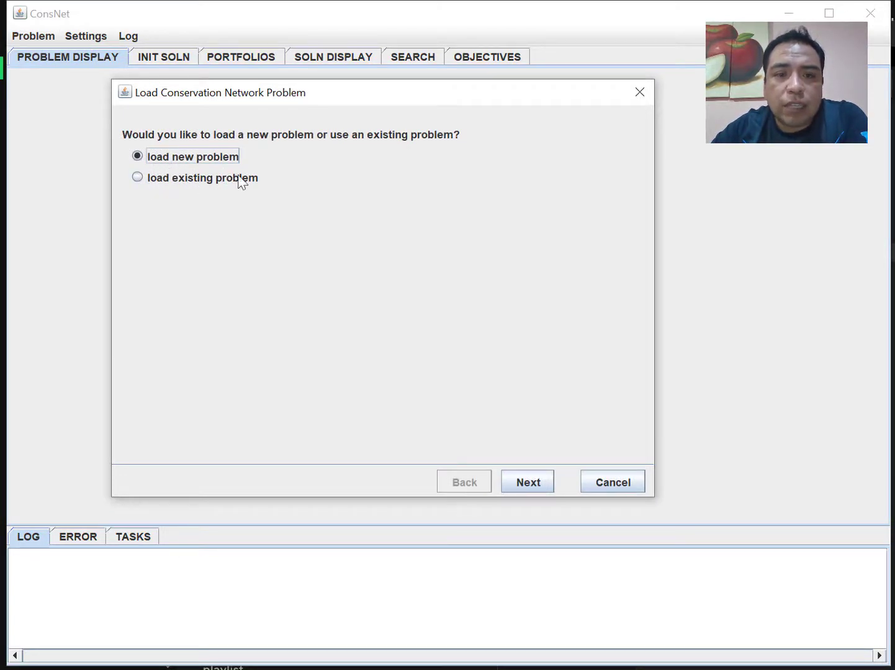
{"action": "left_click", "coordinate": [529, 483]}
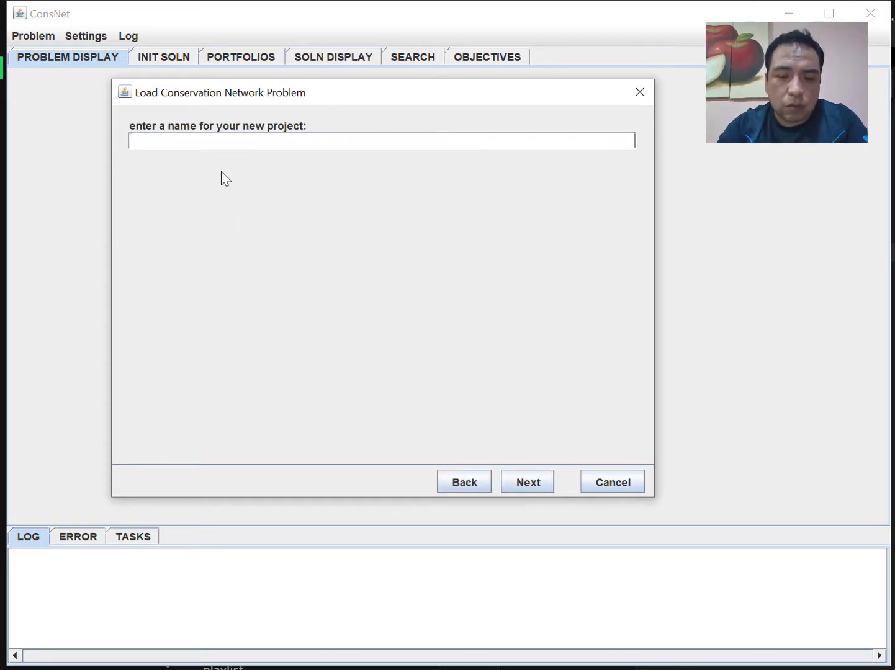
{"action": "type", "text": "Ejercic"}
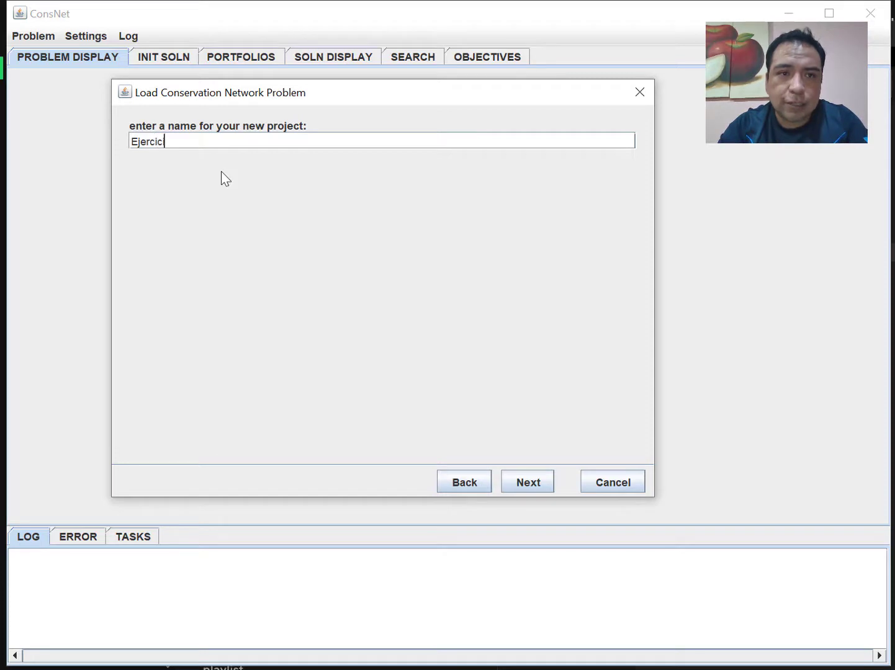
{"action": "type", "text": "io PSC"}
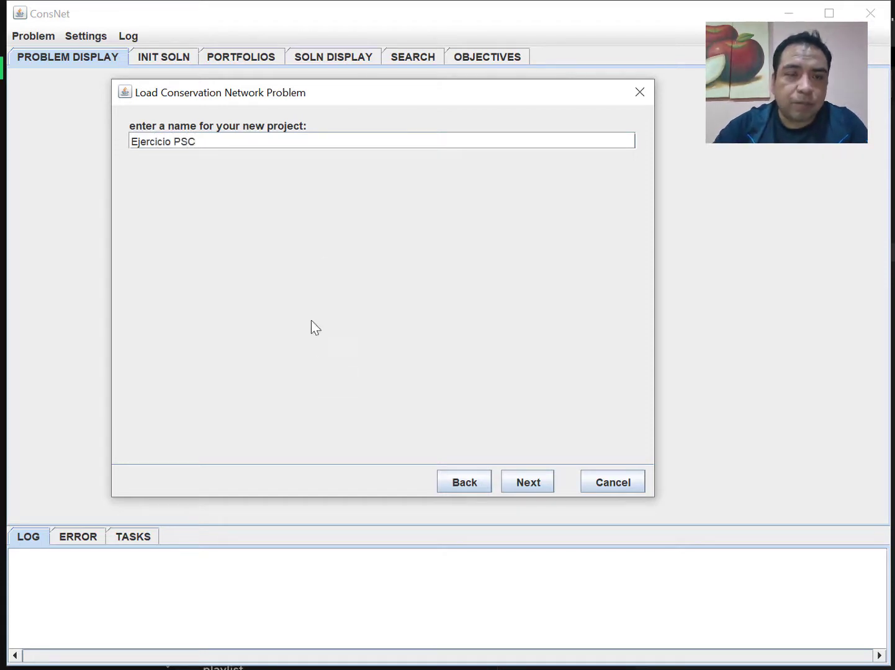
{"action": "left_click", "coordinate": [525, 489]}
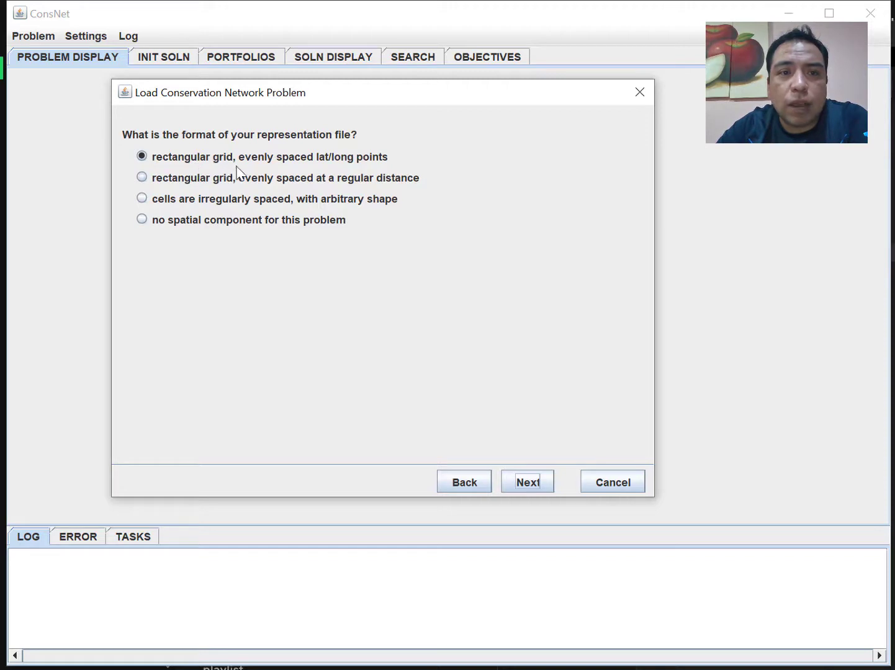
Accept the evenly spaced lat/long grid format, area, perimeter, clusters analysis, presence absence data and normal boolean array storage.
{"action": "left_click", "coordinate": [543, 481]}
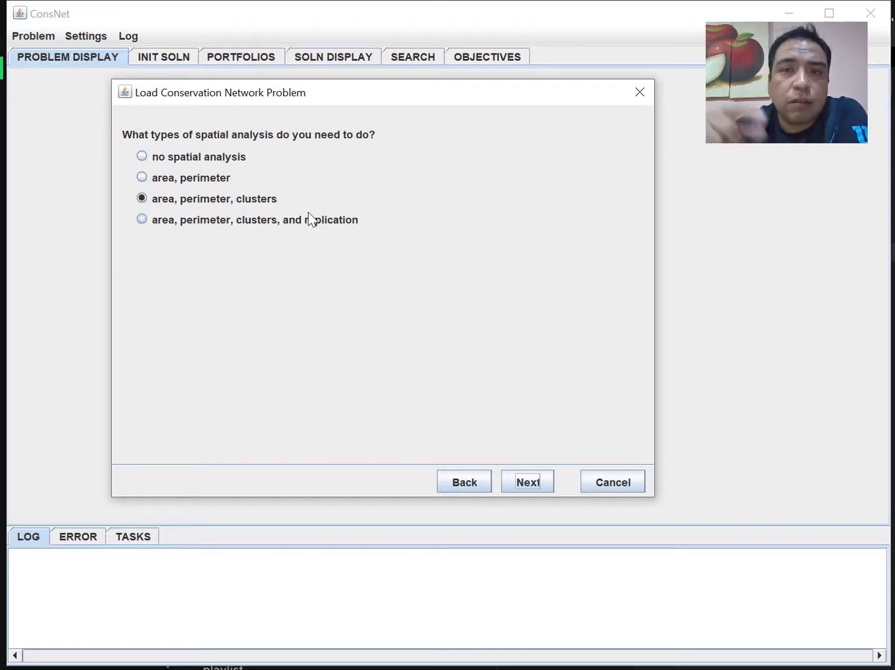
{"action": "left_click", "coordinate": [528, 482]}
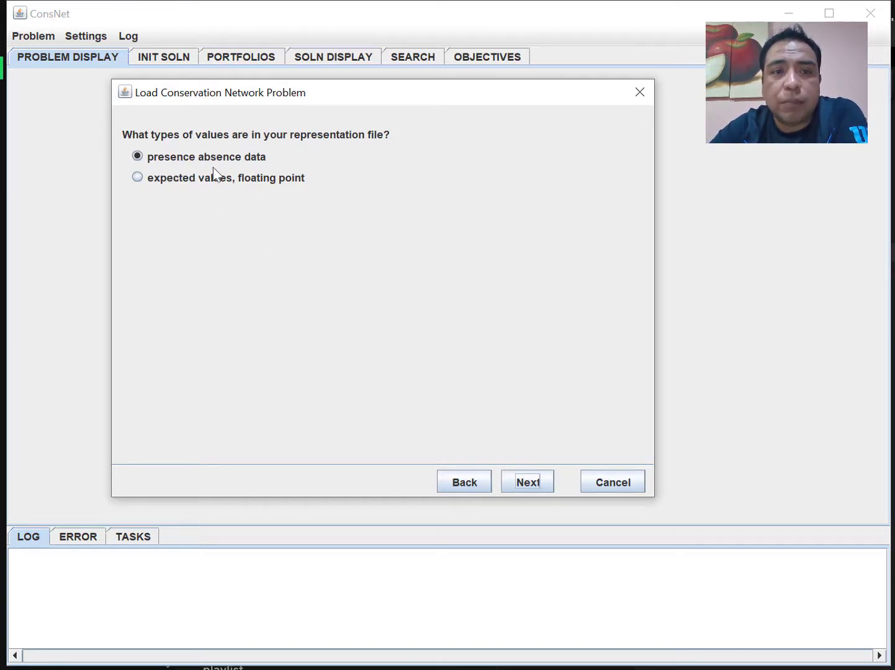
{"action": "left_click", "coordinate": [538, 483]}
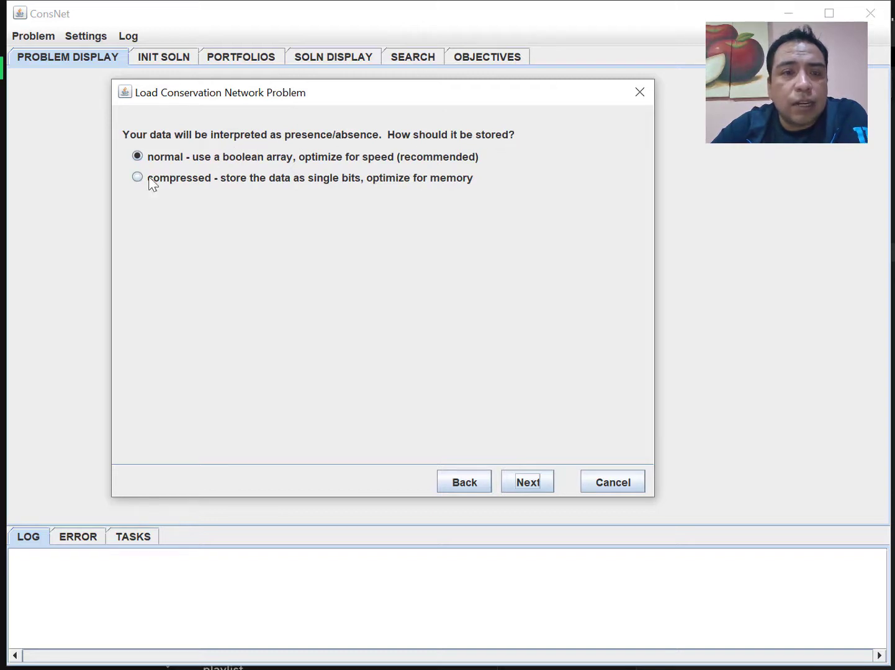
{"action": "left_click", "coordinate": [529, 483]}
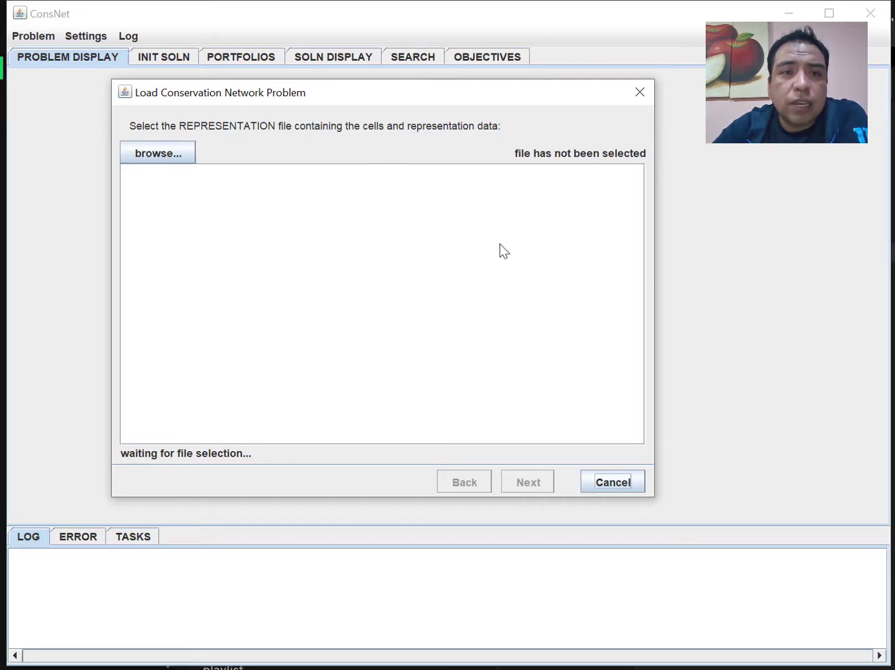
Load subrogados.txt from the PSC\ConsNet-20200701 folder as the representation file.
{"action": "left_click", "coordinate": [159, 160]}
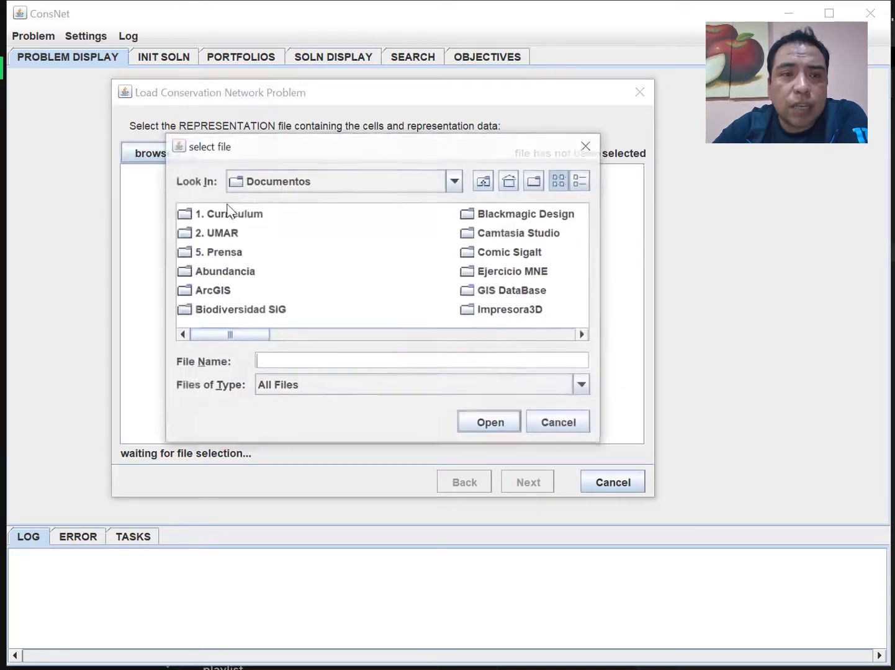
{"action": "scroll", "coordinate": [497, 279], "scroll_direction": "down", "scroll_amount": 1}
{"action": "double_click", "coordinate": [481, 291]}
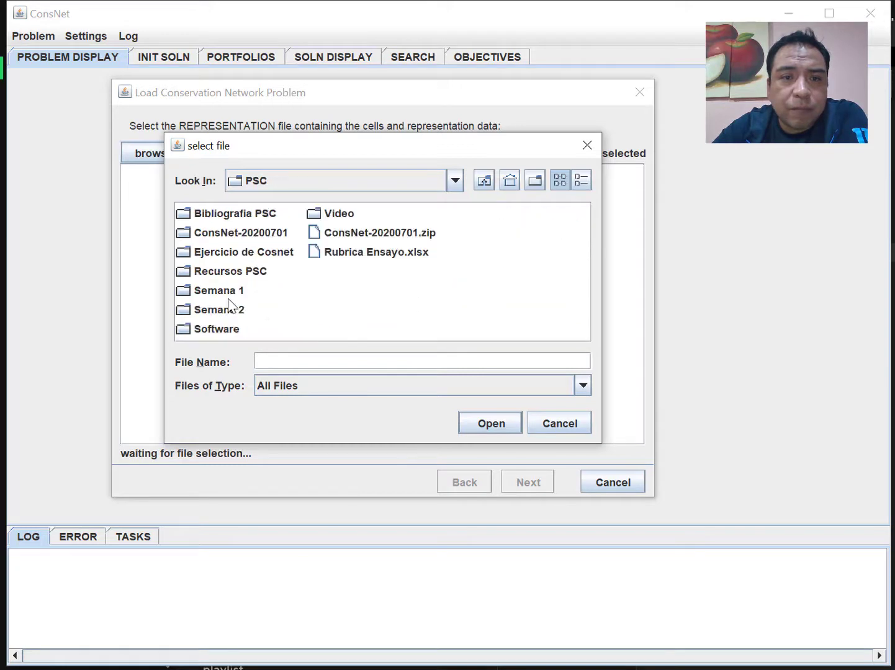
{"action": "double_click", "coordinate": [246, 234]}
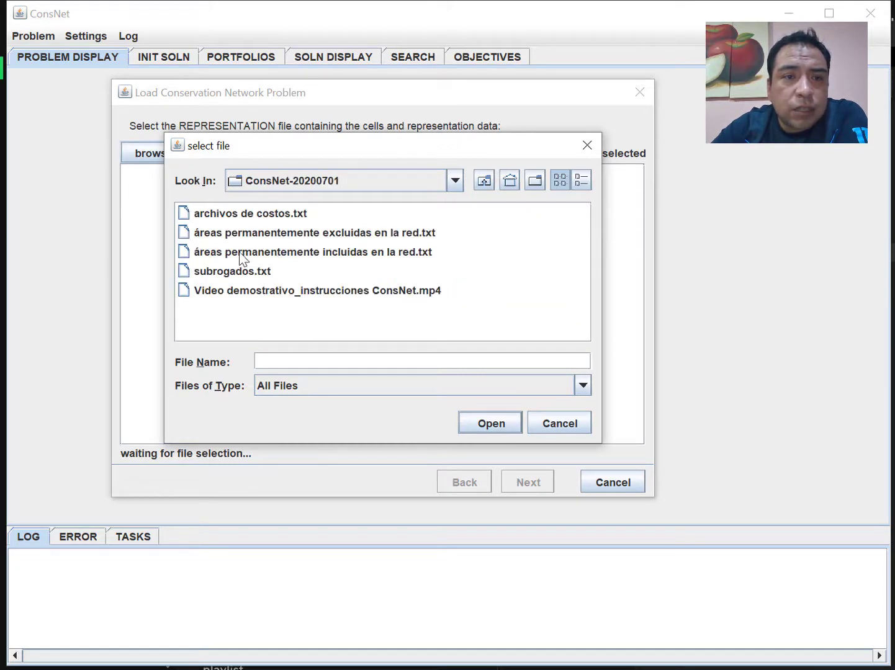
{"action": "left_click", "coordinate": [217, 273]}
{"action": "left_click", "coordinate": [490, 425]}
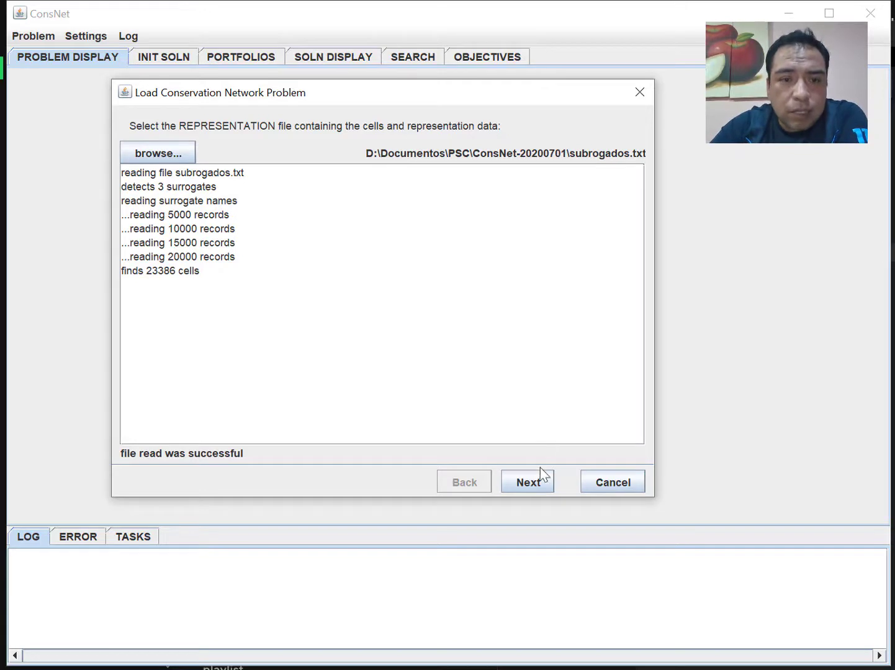
{"action": "left_click", "coordinate": [528, 483]}
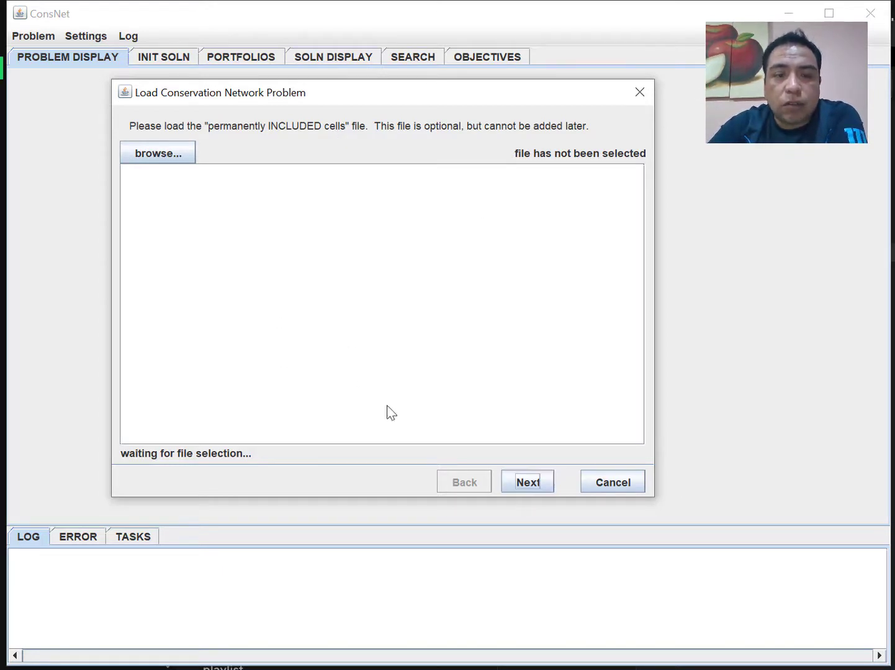
Skip the optional permanently included and excluded cells files, and load archivos de costos.txt as the cost file.
{"action": "left_click", "coordinate": [535, 484]}
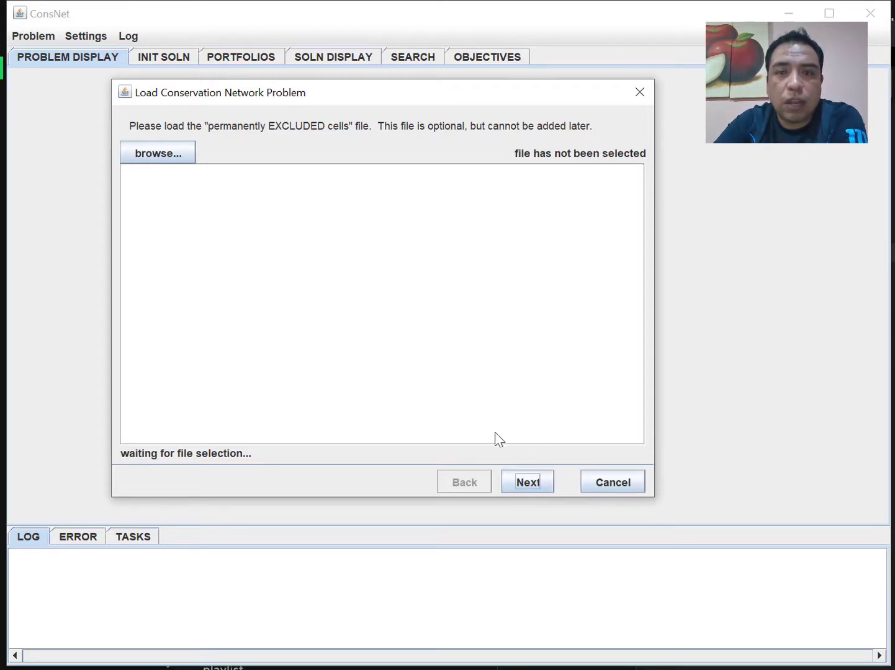
{"action": "left_click", "coordinate": [526, 483]}
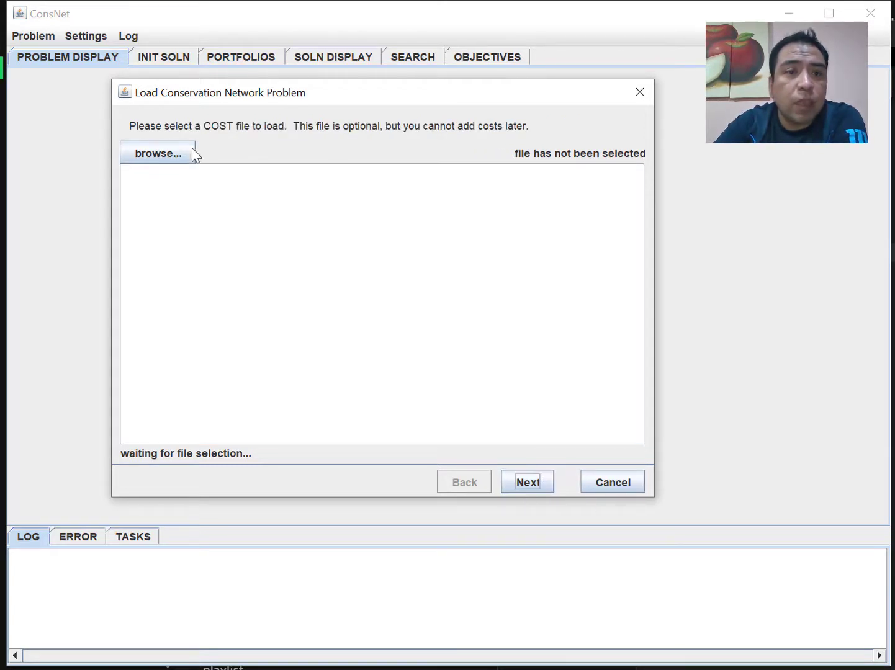
{"action": "left_click", "coordinate": [171, 161]}
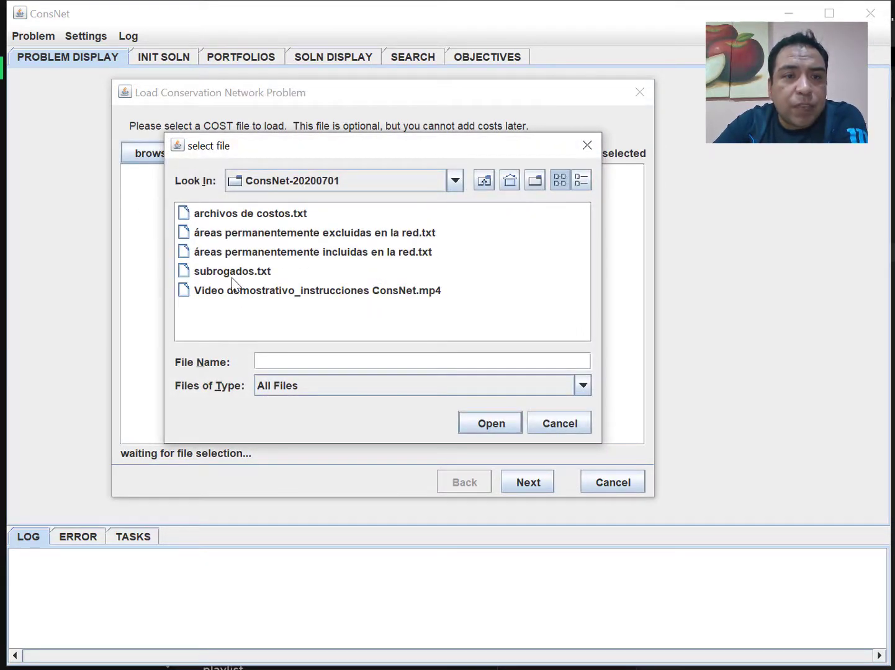
{"action": "left_click", "coordinate": [245, 214]}
{"action": "left_click", "coordinate": [473, 428]}
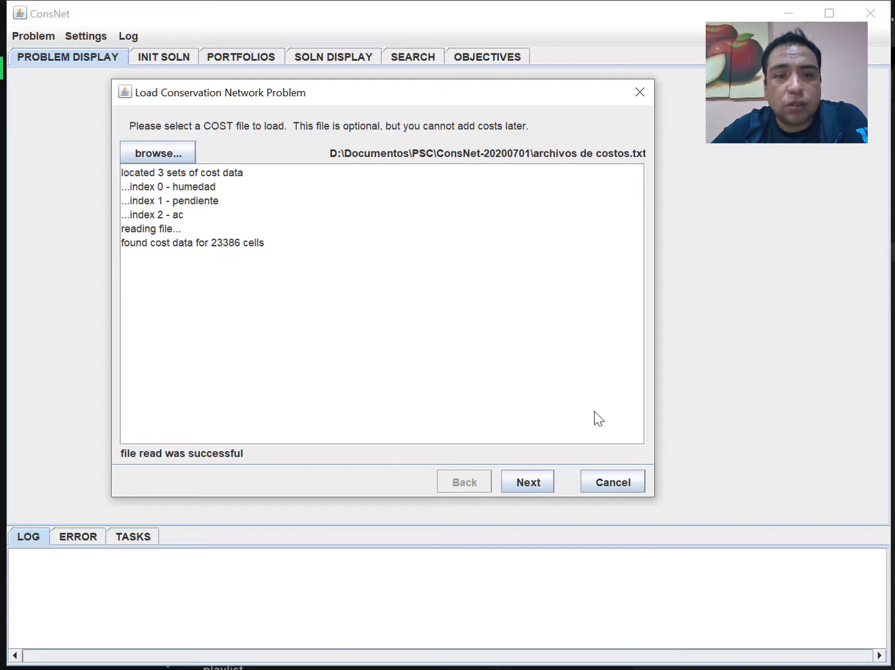
{"action": "left_click", "coordinate": [532, 485]}
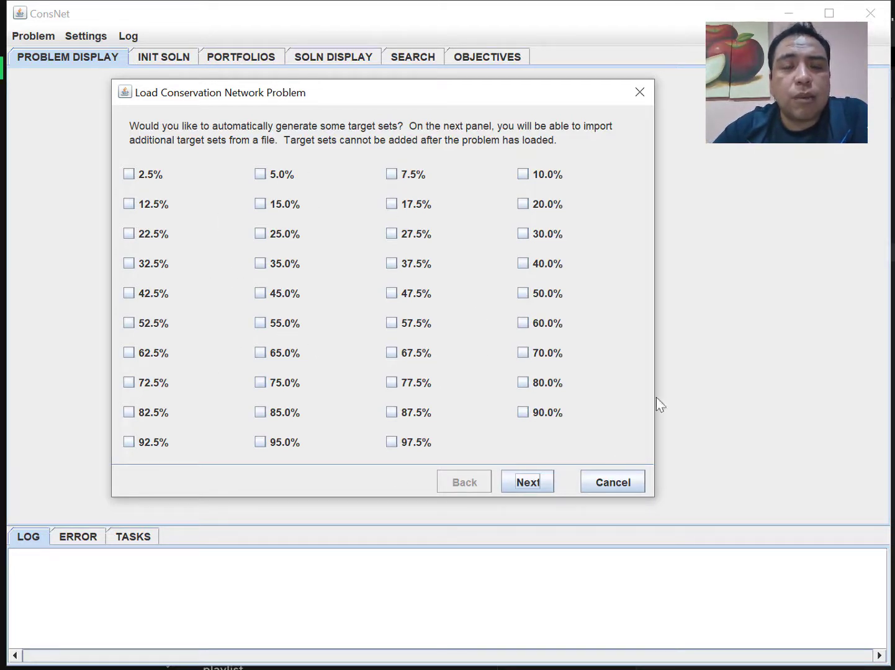
Generate a 70.0% target set, skip the additional target file and finish loading the problem.
{"action": "left_click", "coordinate": [524, 352]}
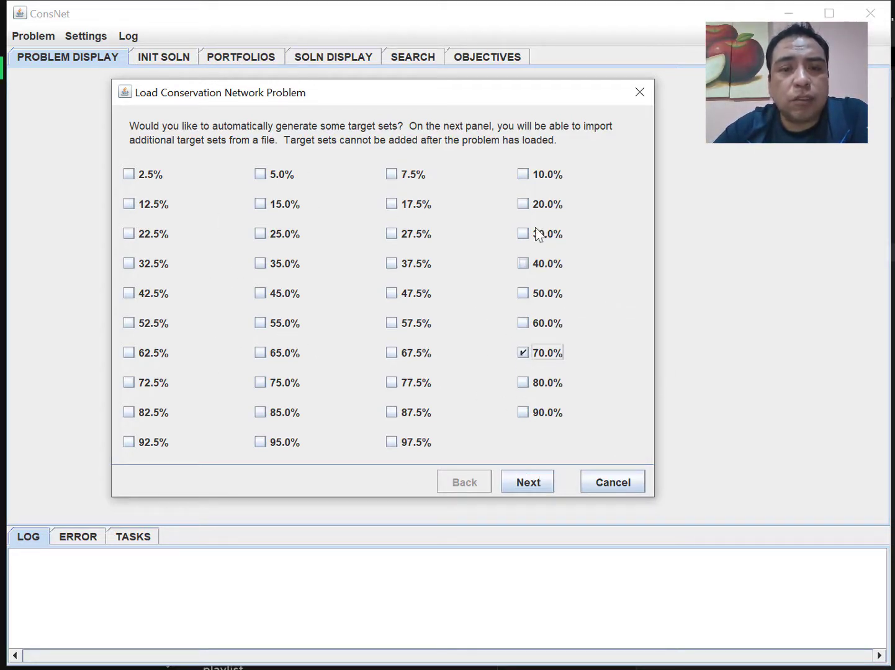
{"action": "left_click", "coordinate": [541, 483]}
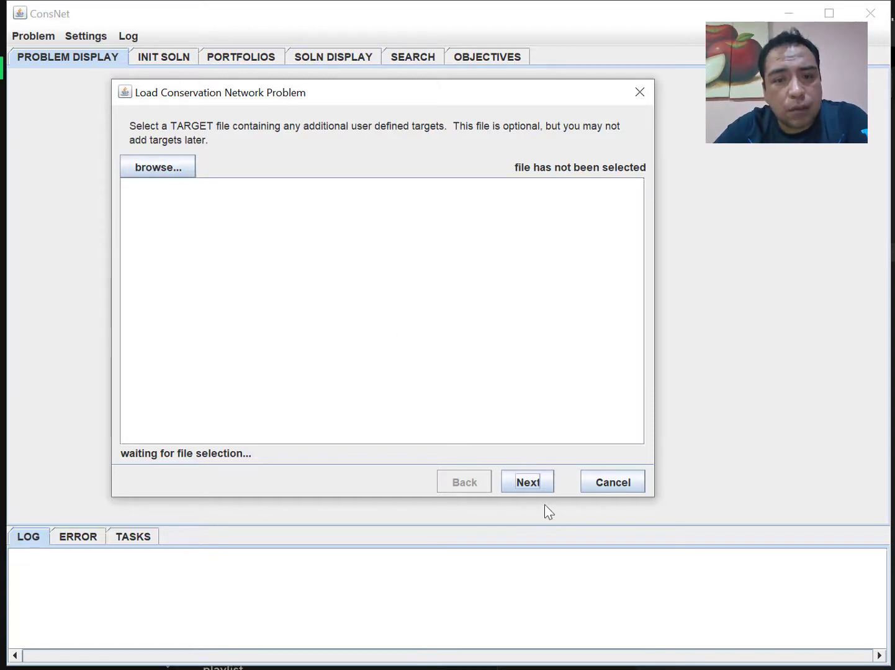
{"action": "left_click", "coordinate": [537, 490]}
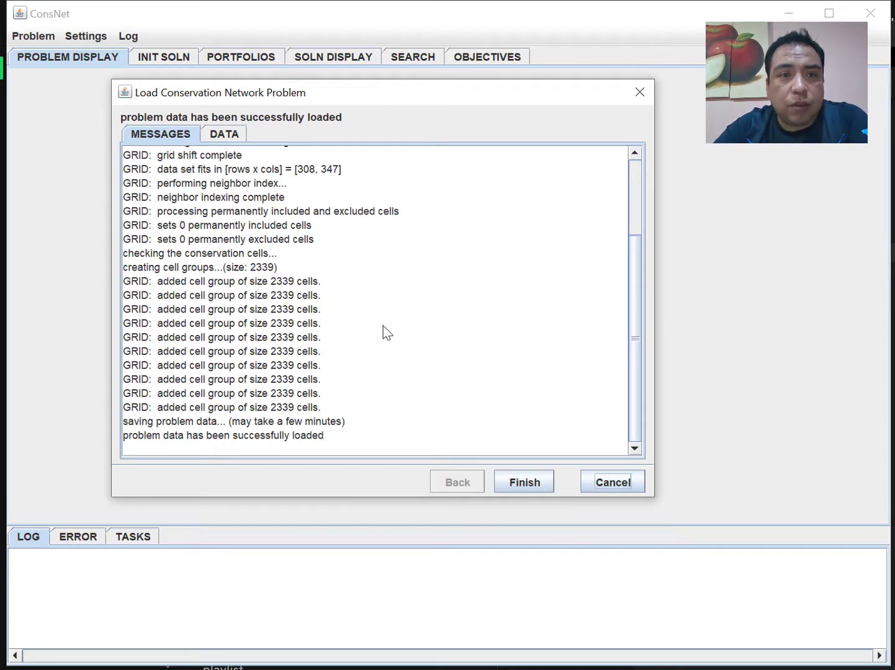
{"action": "left_click", "coordinate": [543, 491]}
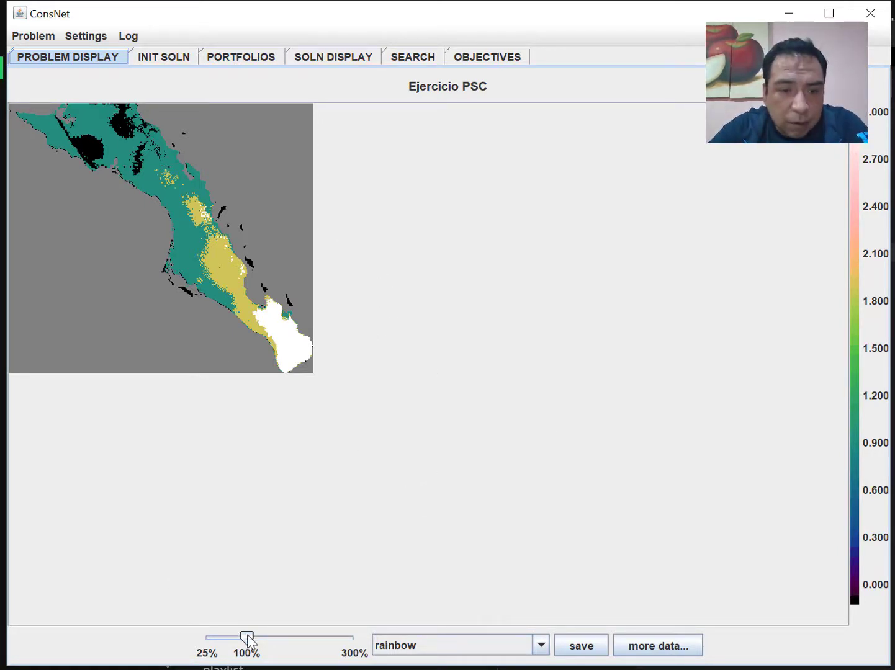
Save the problem map as "Primera parte" in the Ejercicio de Cosnet folder inside PSC.
{"action": "left_click_drag", "start_coordinate": [247, 637], "coordinate": [290, 648]}
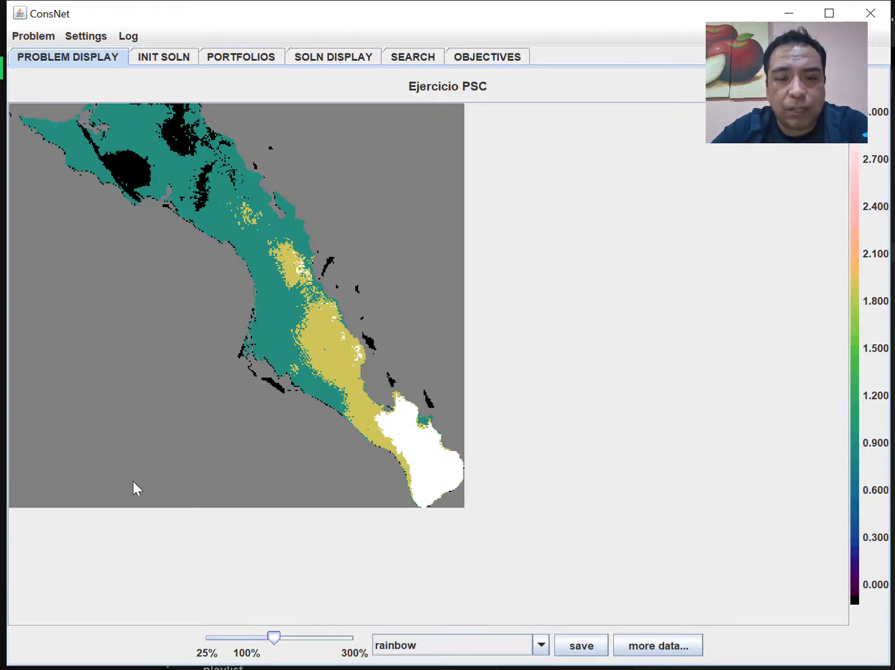
{"action": "left_click", "coordinate": [591, 649]}
{"action": "left_click", "coordinate": [580, 365]}
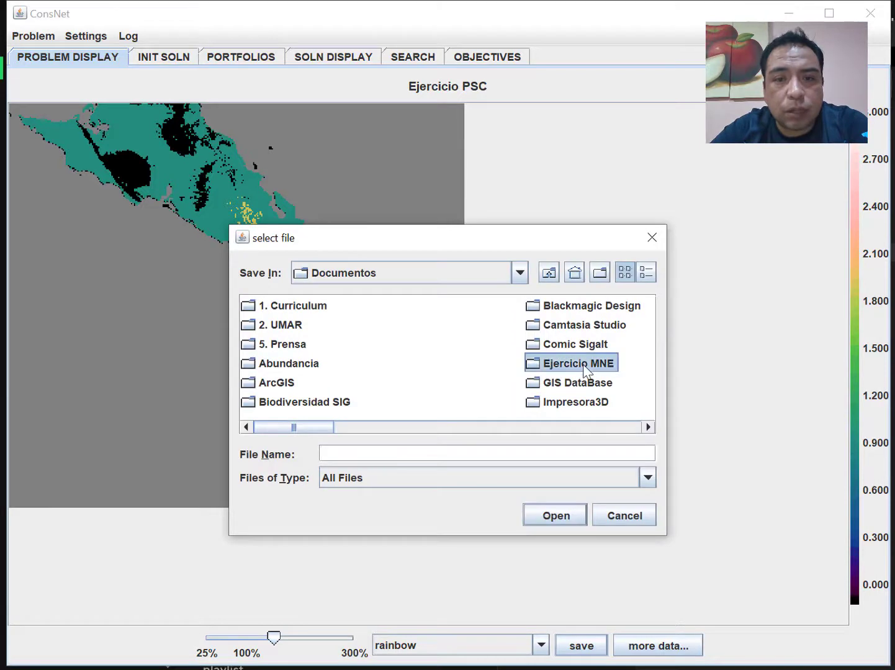
{"action": "scroll", "coordinate": [584, 371], "scroll_direction": "right", "scroll_amount": 1}
{"action": "scroll", "coordinate": [584, 371], "scroll_direction": "right", "scroll_amount": 1}
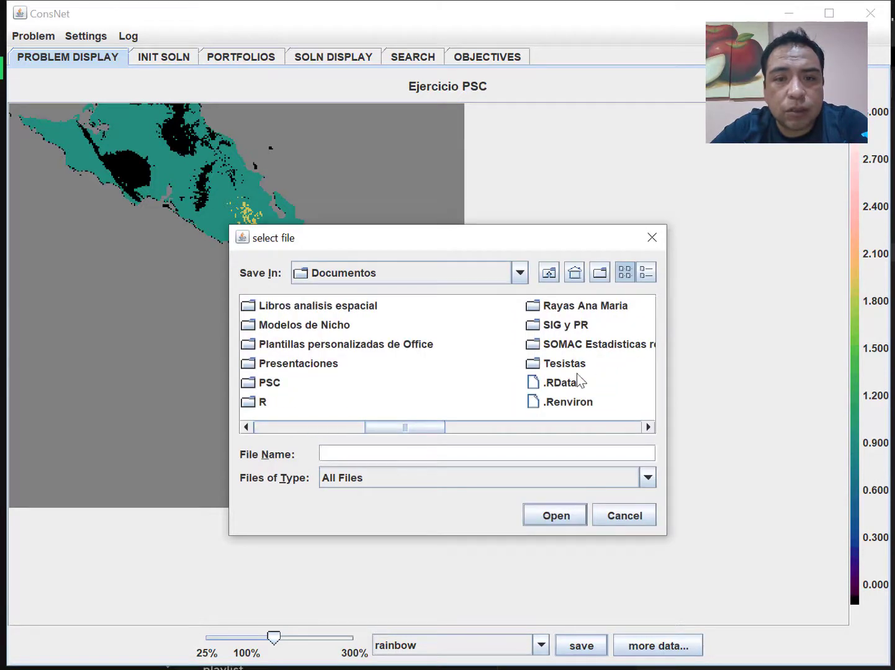
{"action": "left_click", "coordinate": [273, 383]}
{"action": "key", "text": "Return"}
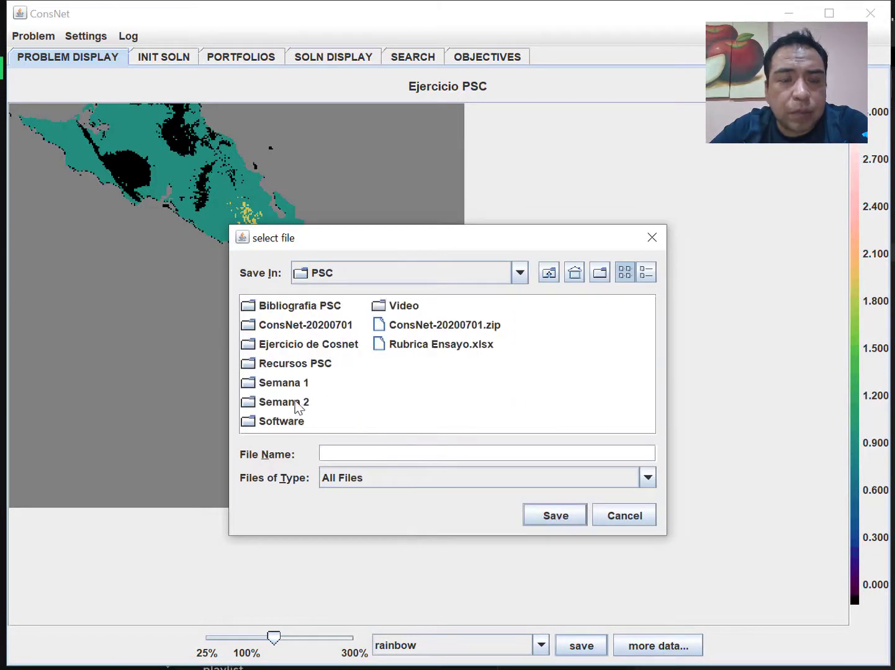
{"action": "double_click", "coordinate": [311, 347]}
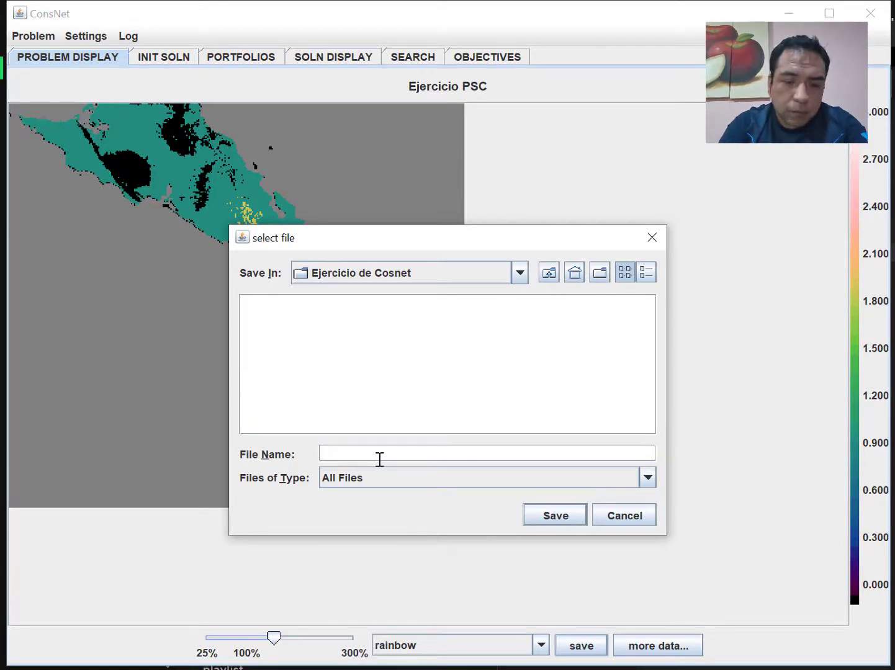
{"action": "type", "text": "Primera pa"}
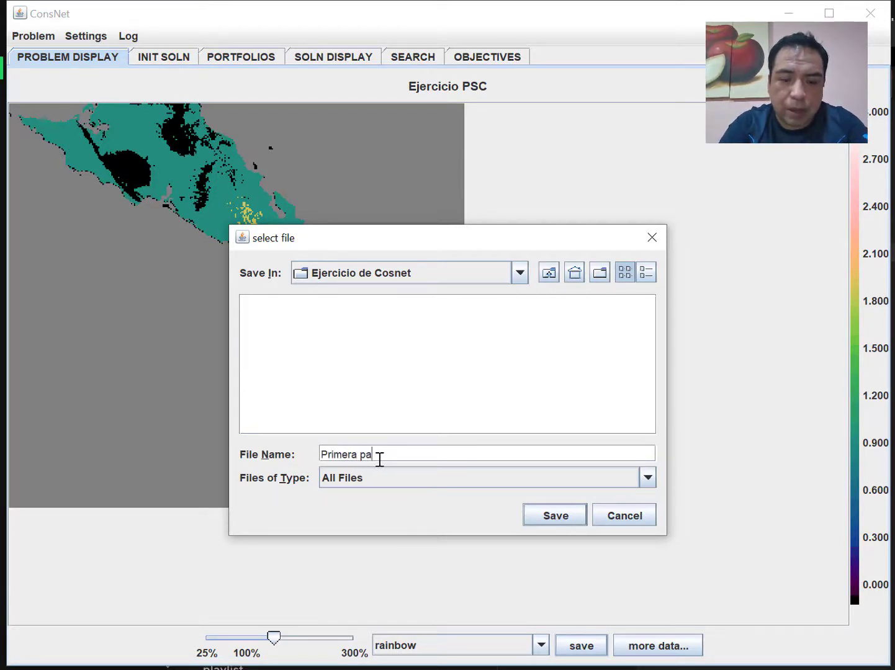
{"action": "type", "text": "rte"}
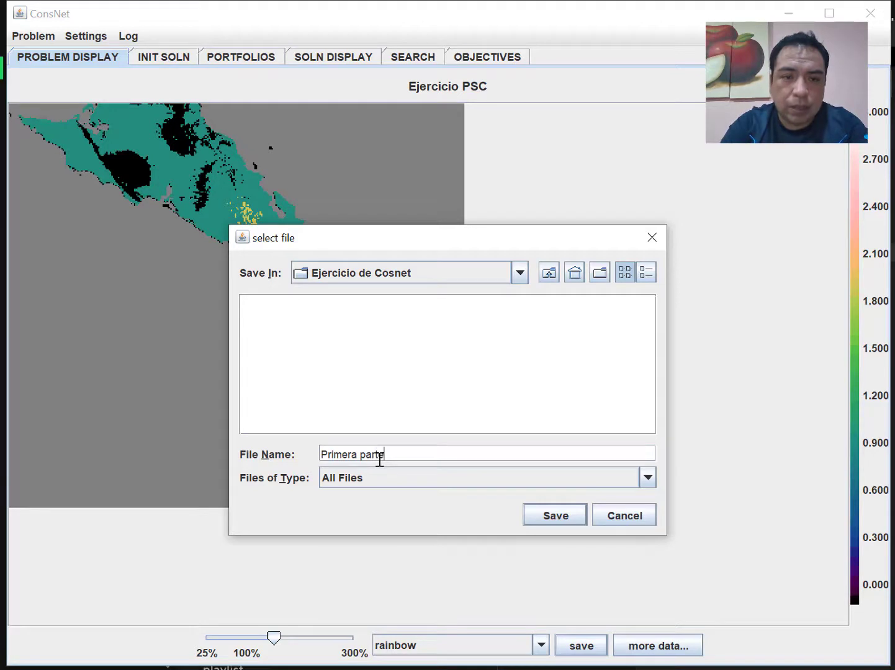
{"action": "left_click", "coordinate": [544, 517]}
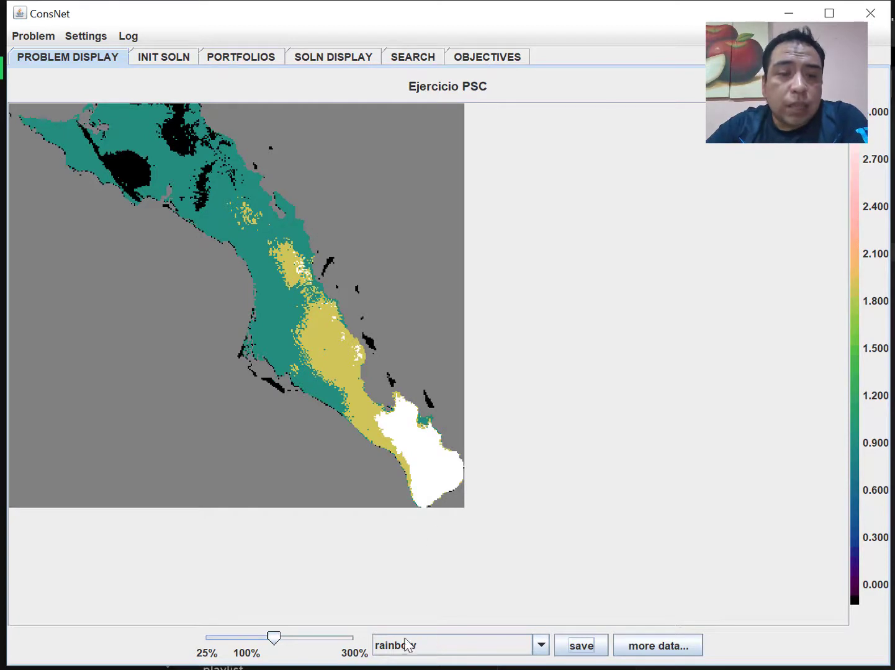
Change the problem map's color scheme to heated object.
{"action": "left_click", "coordinate": [541, 645]}
{"action": "left_click", "coordinate": [434, 669]}
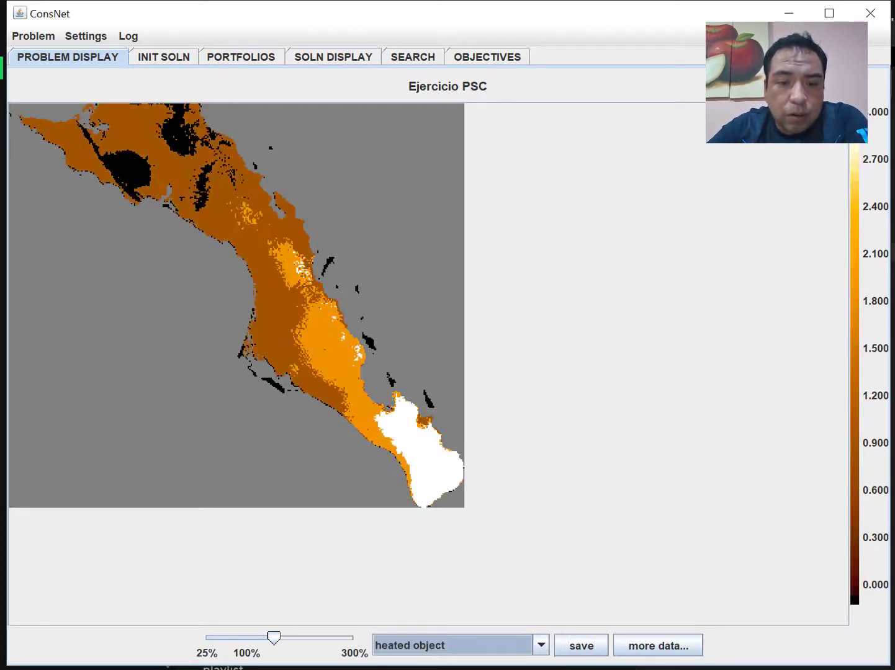
{"action": "left_click", "coordinate": [541, 646]}
{"action": "left_click", "coordinate": [435, 668]}
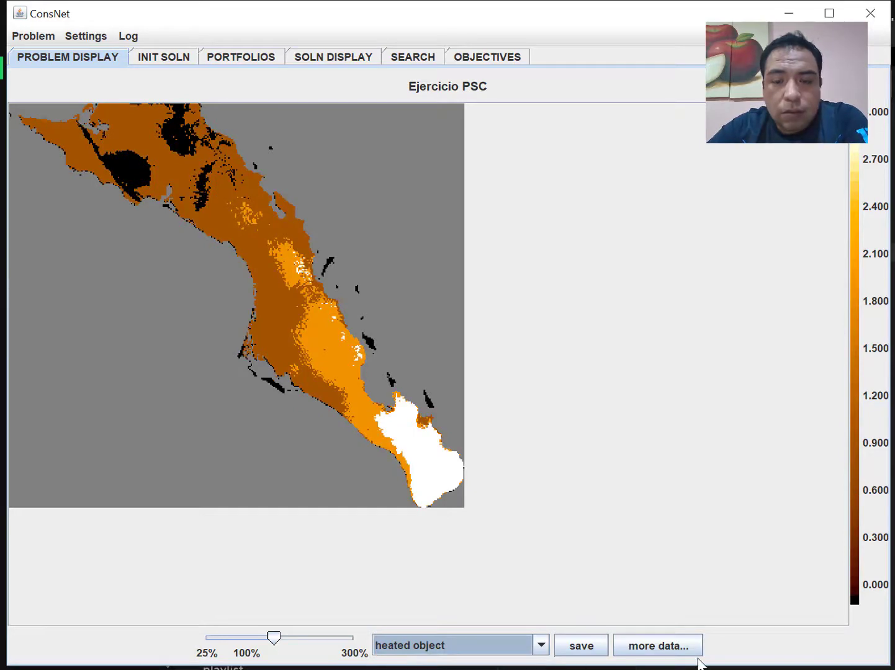
Open the additional problem data and view the humedad, pendiente, ac, Elgaria and Peromyscus layers in turn.
{"action": "left_click", "coordinate": [658, 646]}
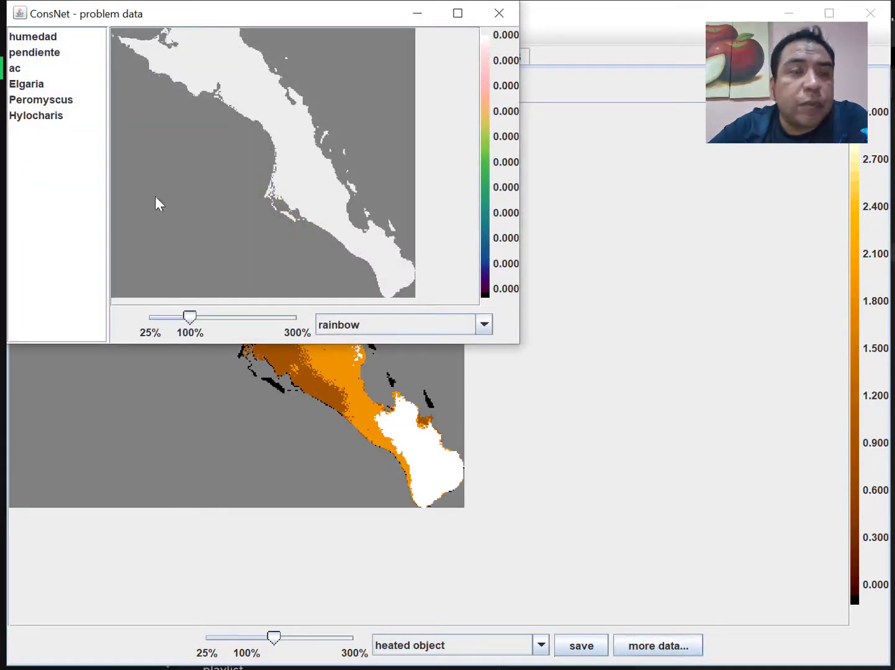
{"action": "left_click_drag", "start_coordinate": [183, 24], "coordinate": [421, 179]}
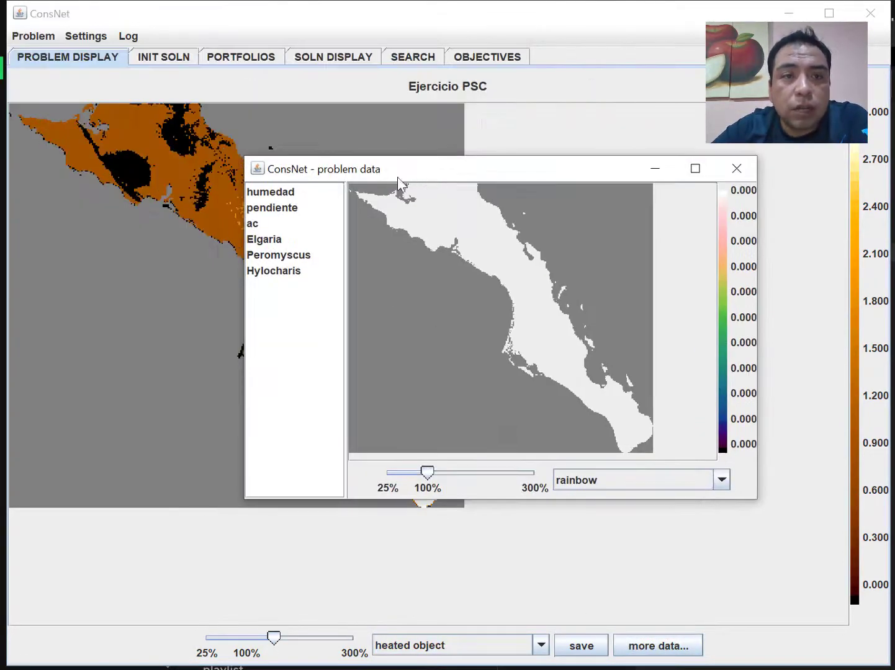
{"action": "left_click", "coordinate": [280, 196]}
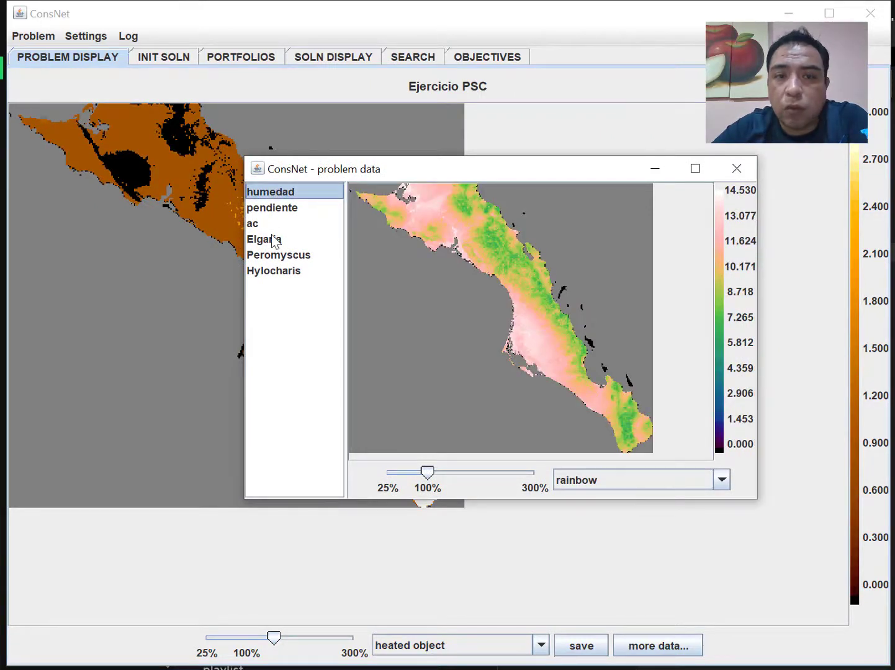
{"action": "left_click", "coordinate": [274, 208]}
{"action": "left_click", "coordinate": [259, 224]}
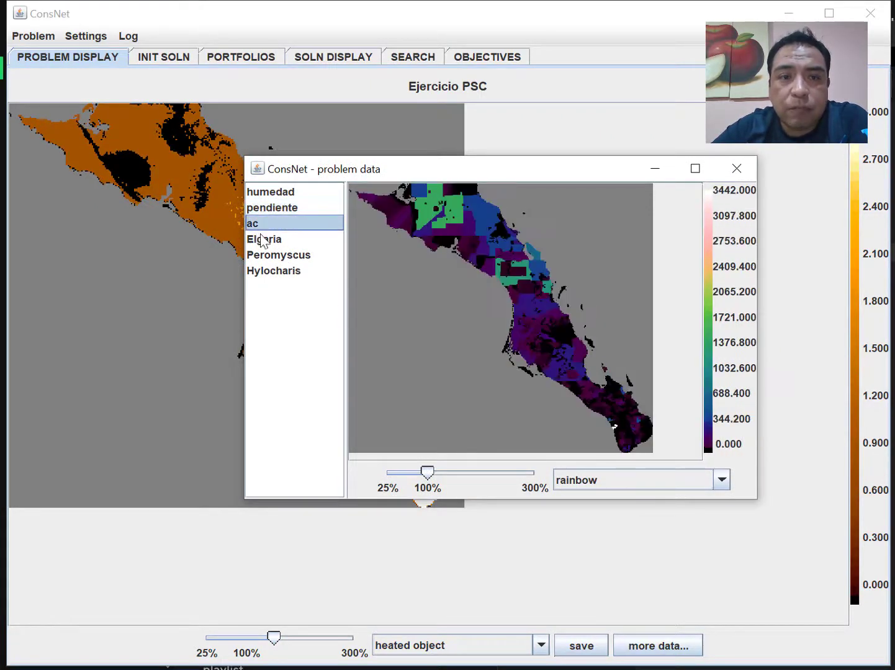
{"action": "left_click", "coordinate": [273, 240]}
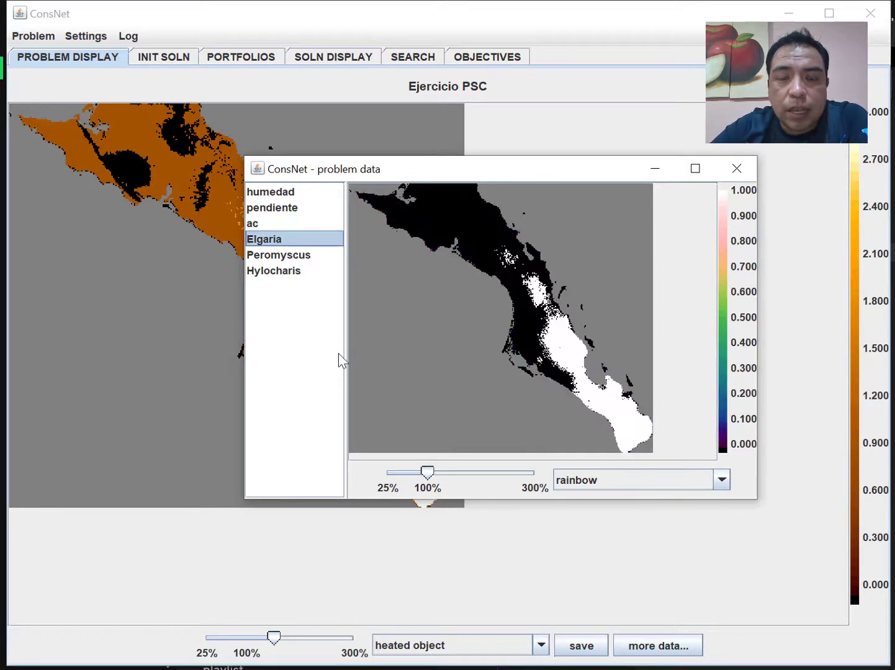
{"action": "left_click", "coordinate": [293, 255]}
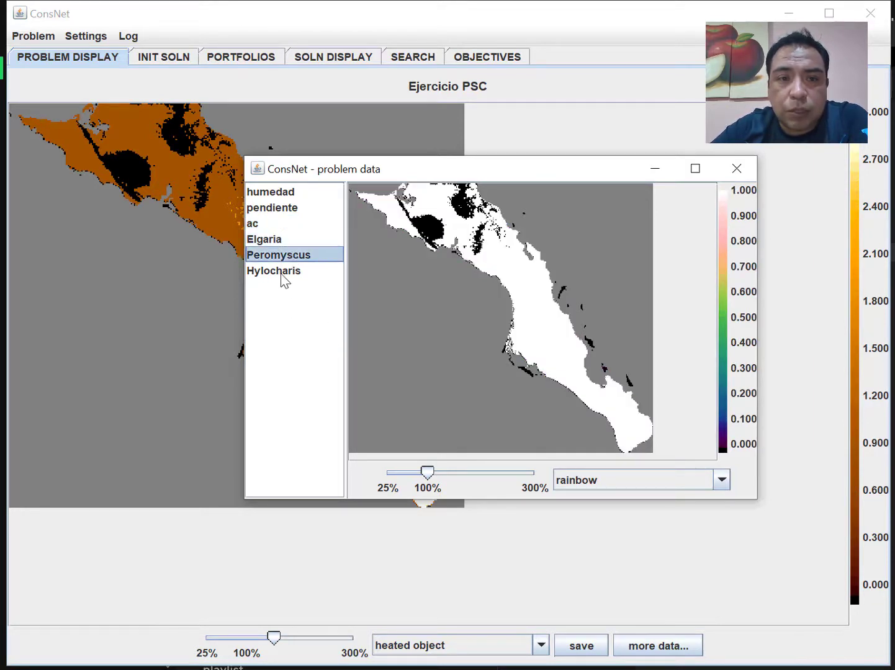